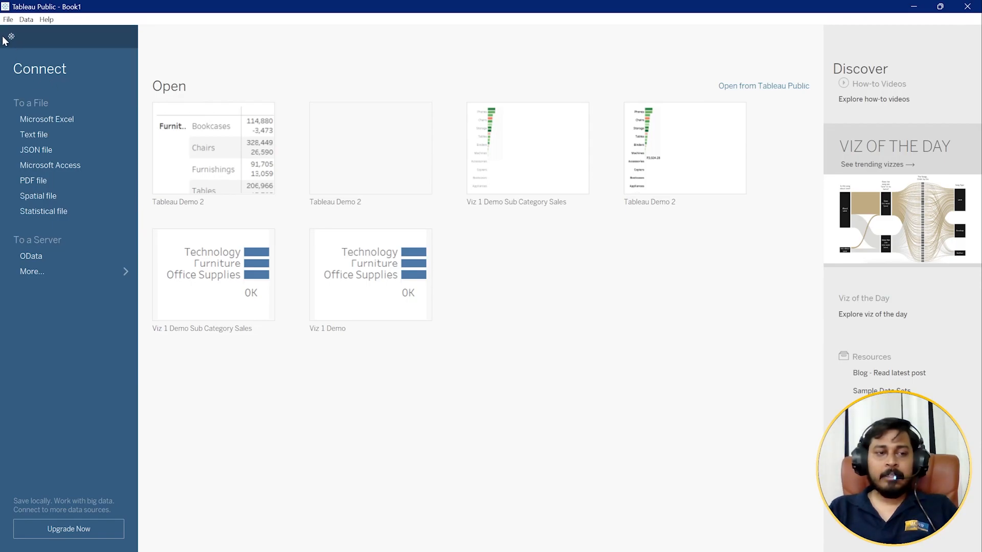
Start a Microsoft Excel connection and, from its file dialog, open SampleSuperstore-191212-222546.xls in Excel.
left_click(10, 43)
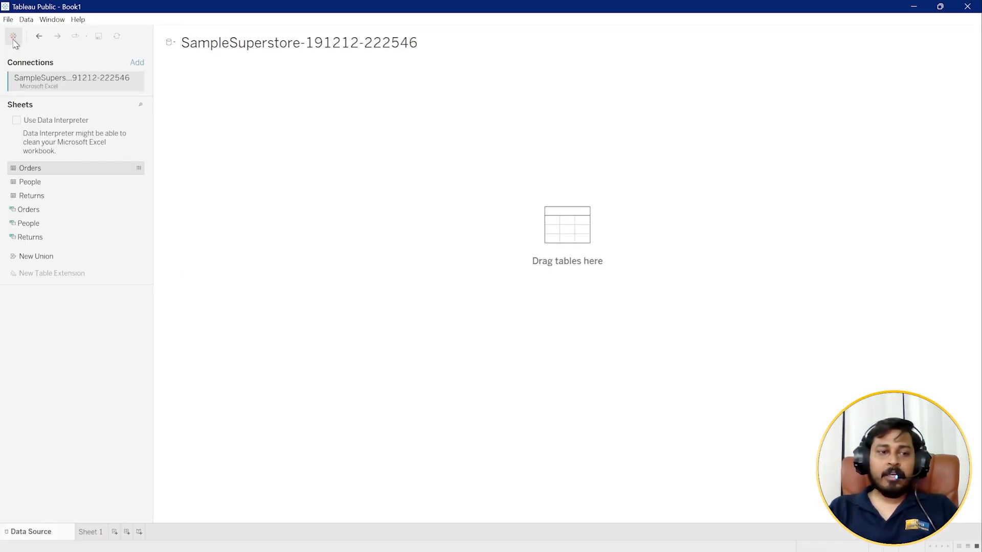
left_click(14, 39)
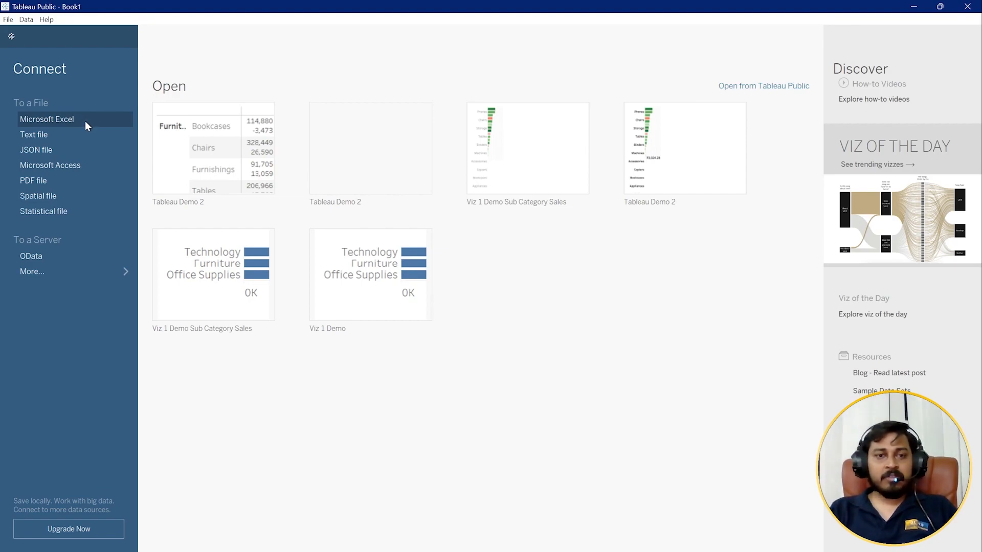
left_click(69, 122)
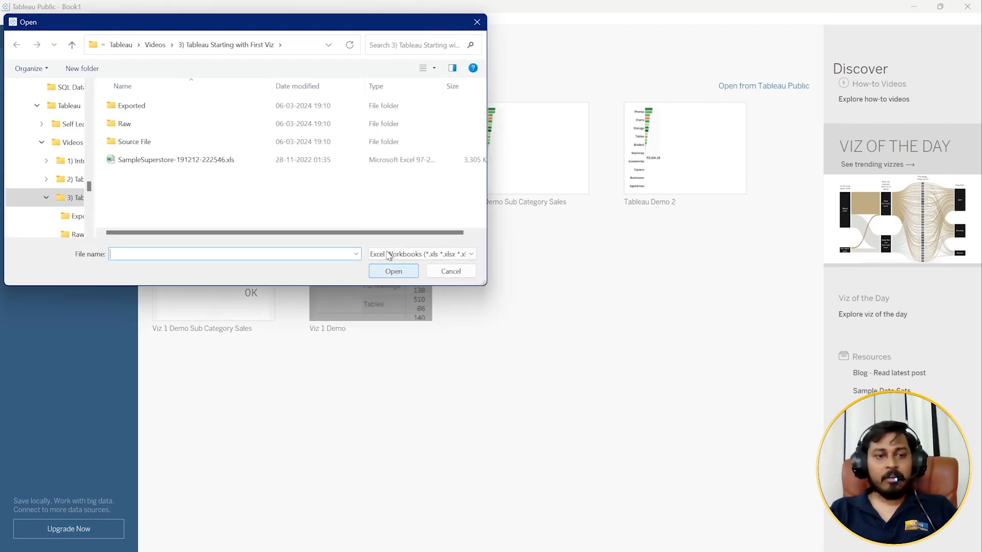
left_click_drag(235, 25, 379, 95)
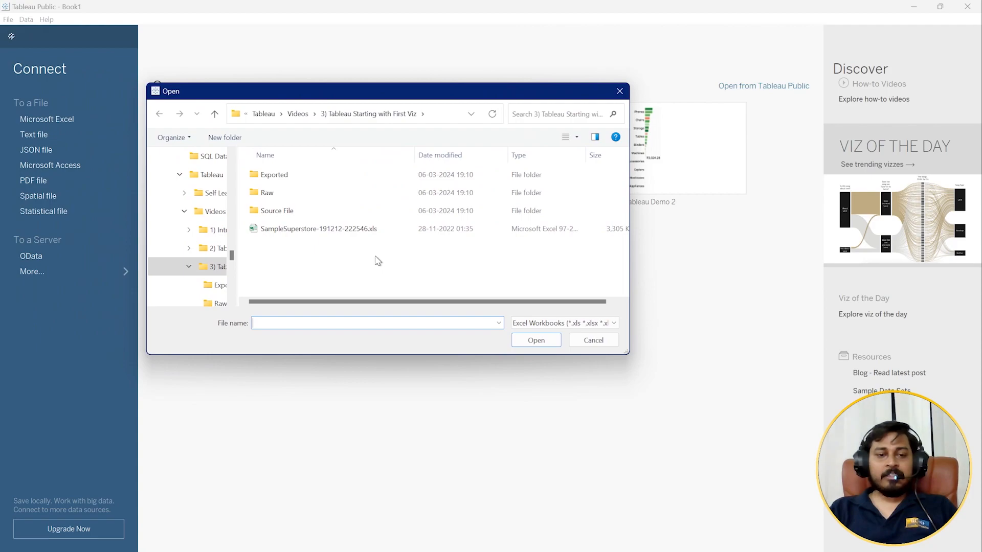
left_click(287, 233)
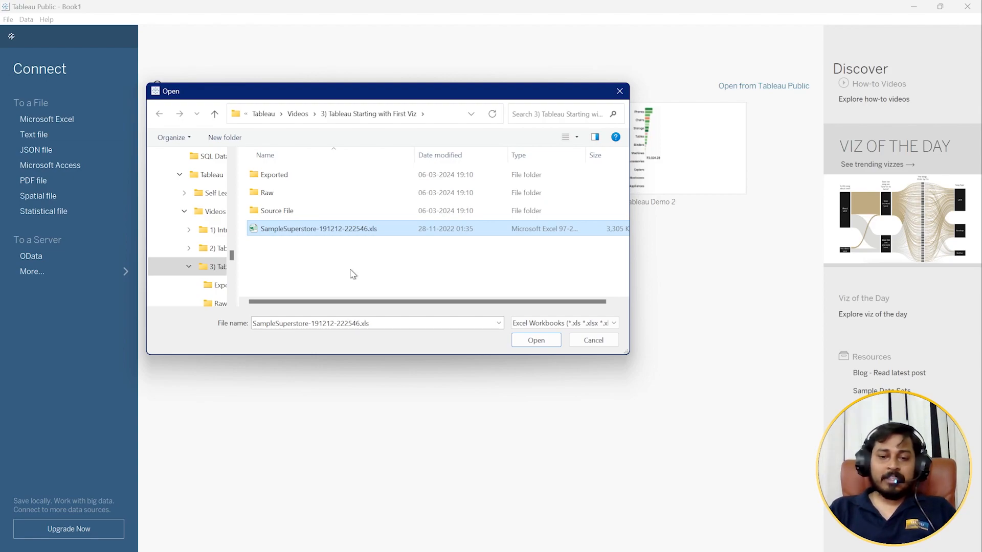
right_click(288, 231)
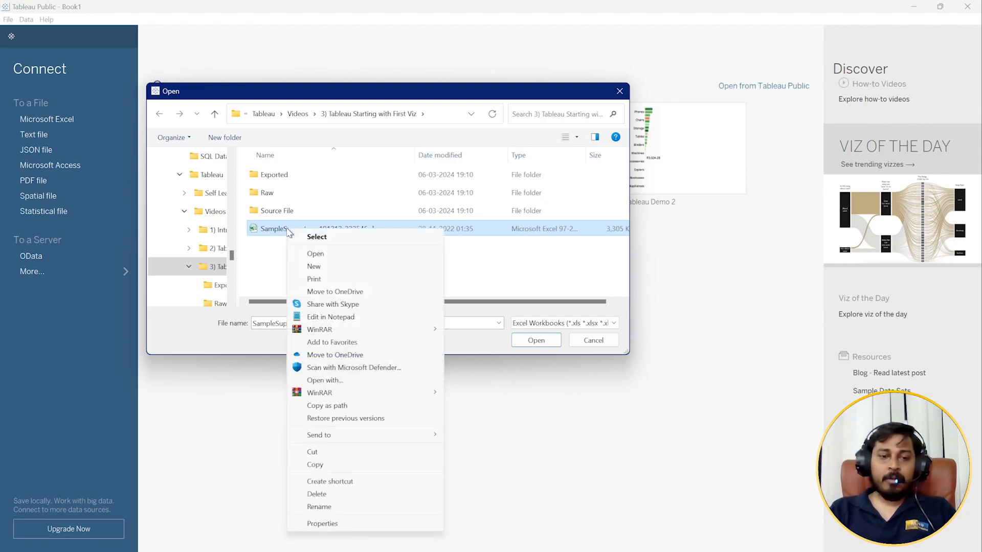
left_click(327, 254)
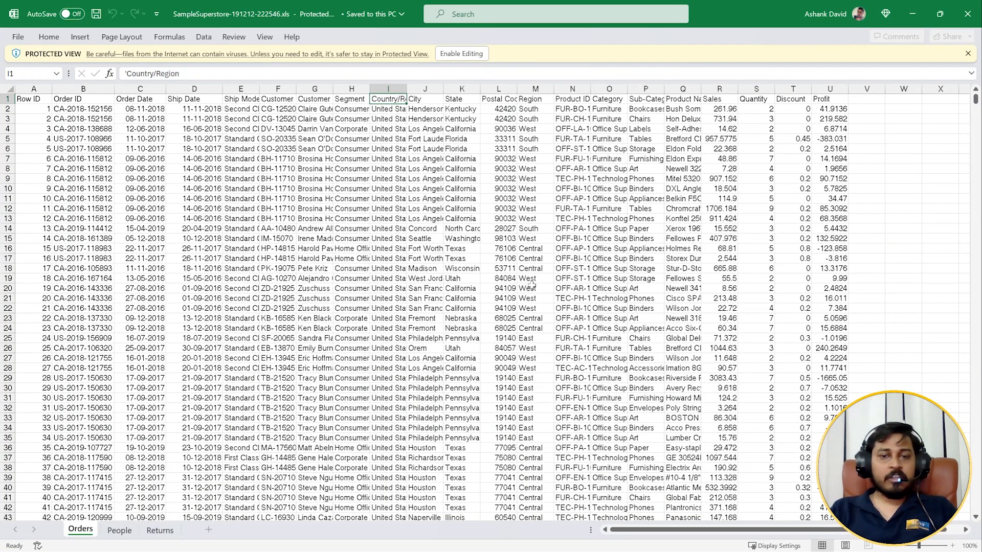
Look through the rows of the Orders sheet down to the last record and return to the header row.
left_click_drag(975, 100, 957, 507)
scroll(814, 349, "down", 4)
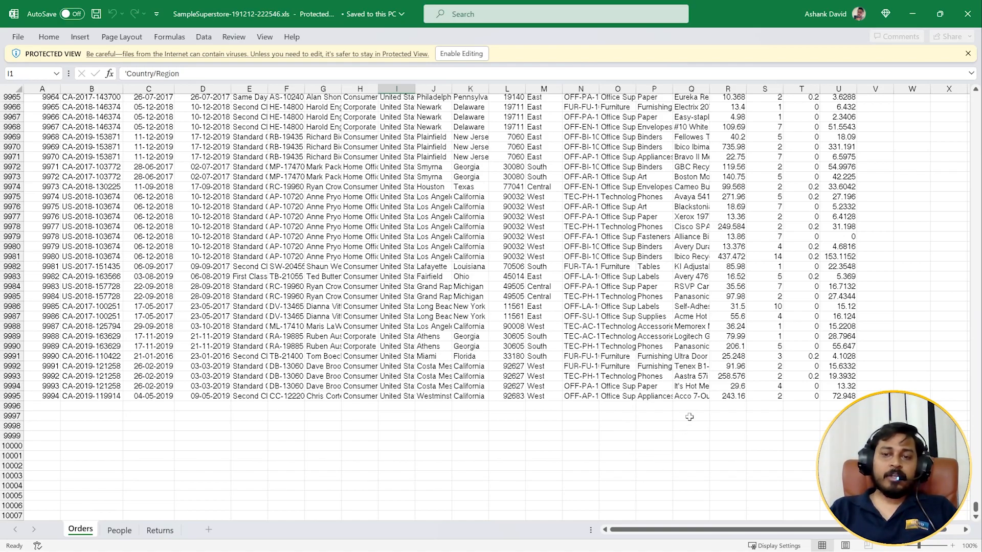
scroll(736, 476, "up", 20)
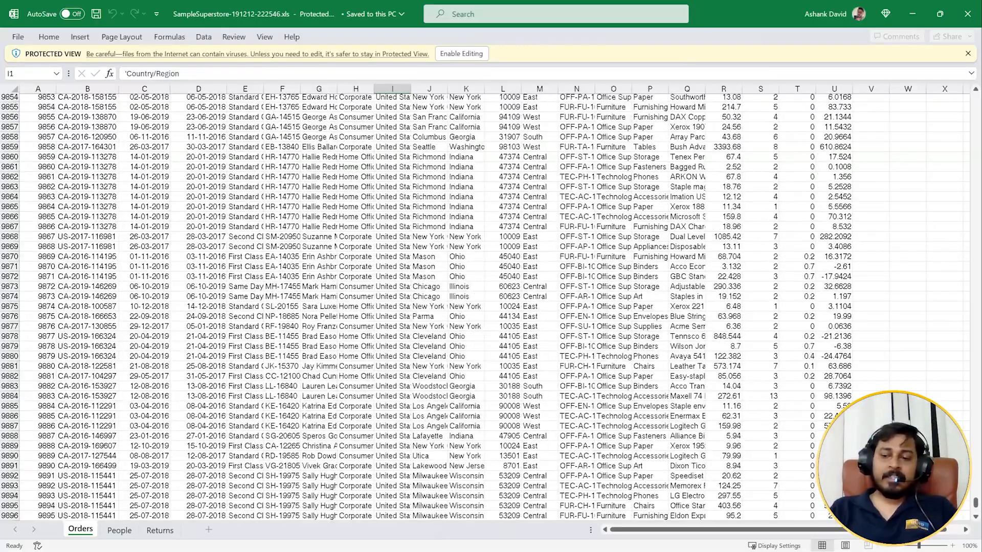
left_click_drag(975, 503, 953, 96)
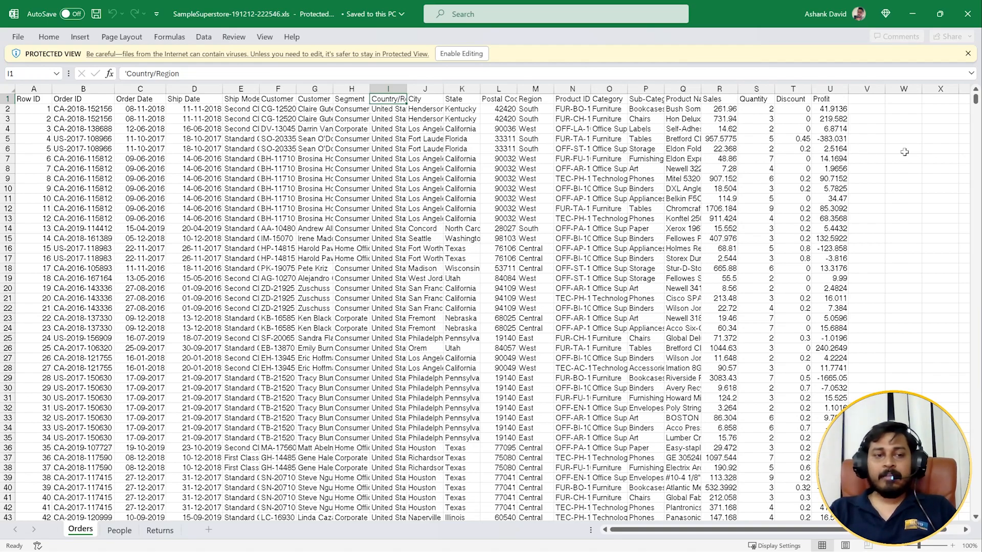
Examine the Orders columns one by one, from Ship Mode through customer, location and product fields to Profit.
left_click(239, 89)
left_click(278, 90)
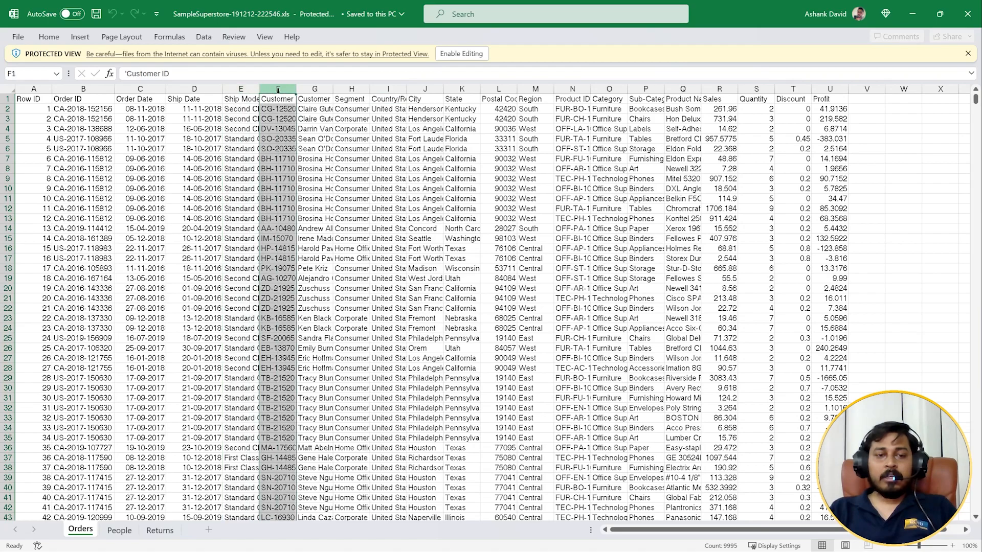
left_click(317, 90)
left_click(351, 90)
left_click(396, 90)
left_click(432, 89)
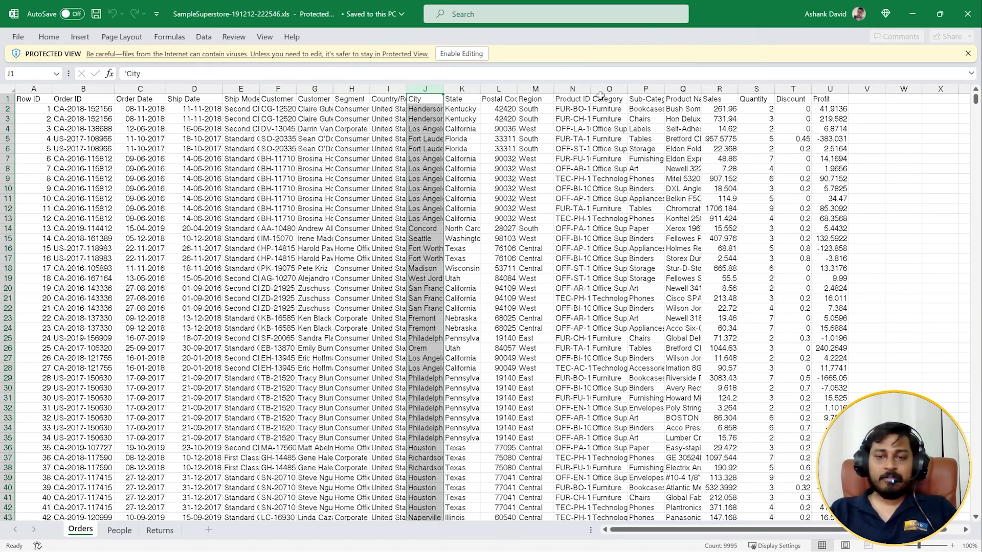
left_click(549, 88)
left_click(627, 90)
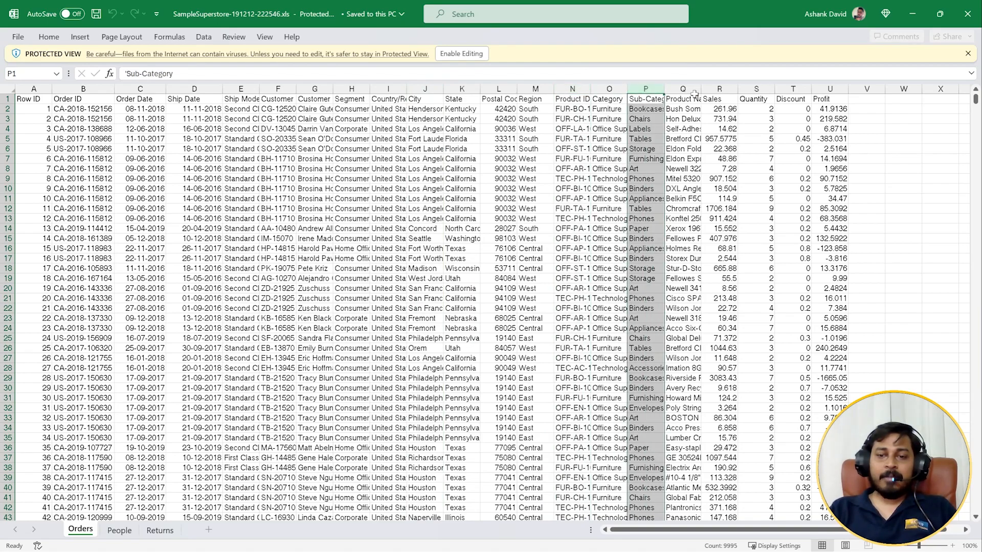
left_click(694, 92)
left_click(830, 198)
Widen the Product Name, Sub-Category and Category columns so their values can be read.
left_click_drag(701, 88, 754, 89)
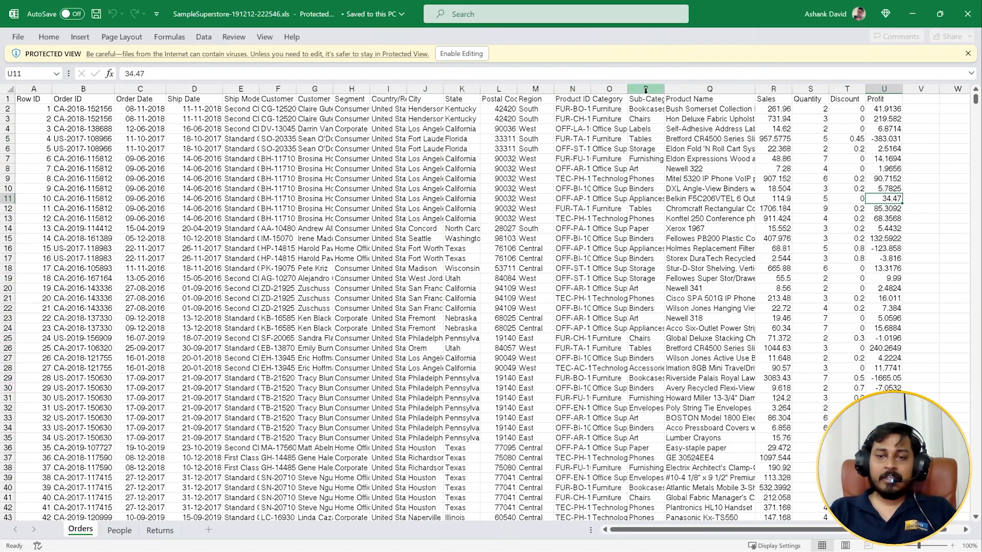
left_click_drag(664, 89, 714, 89)
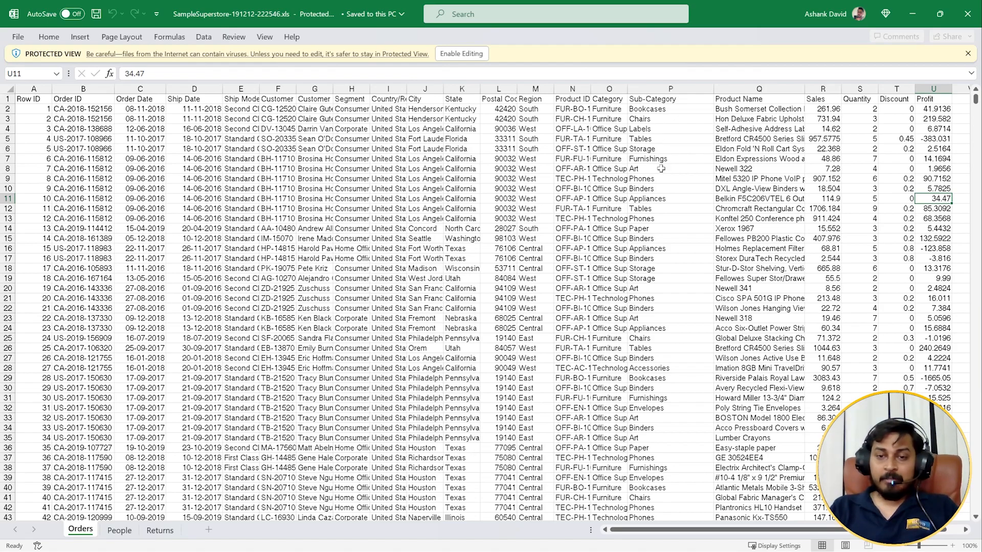
left_click_drag(626, 91, 673, 91)
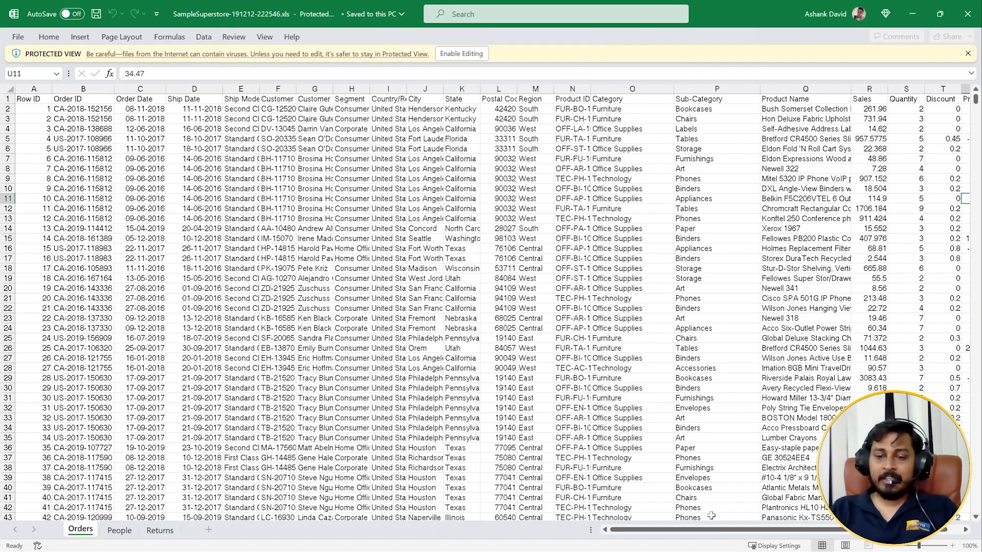
Review the Orders data across its columns and down to the final rows, and close the workbook.
left_click_drag(713, 530, 727, 530)
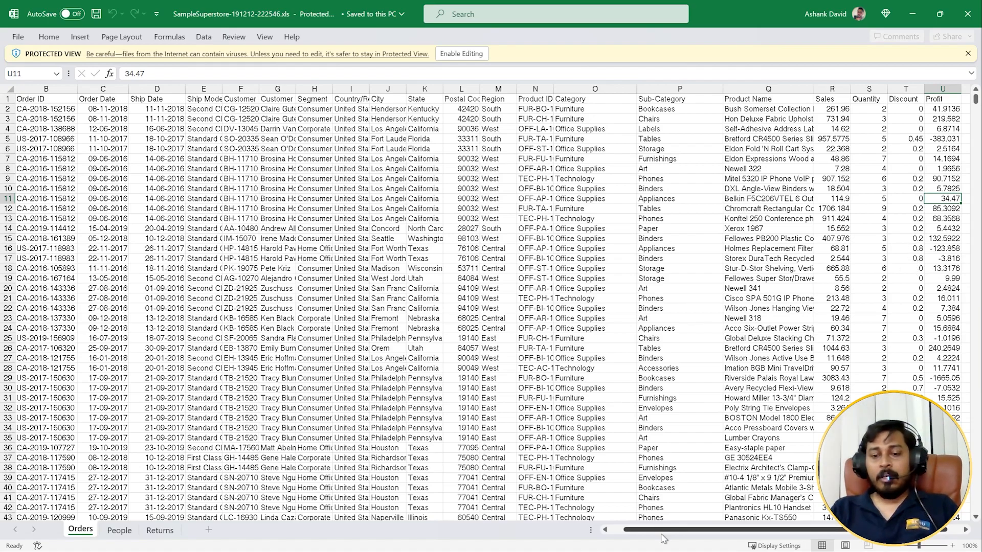
left_click_drag(667, 533, 634, 533)
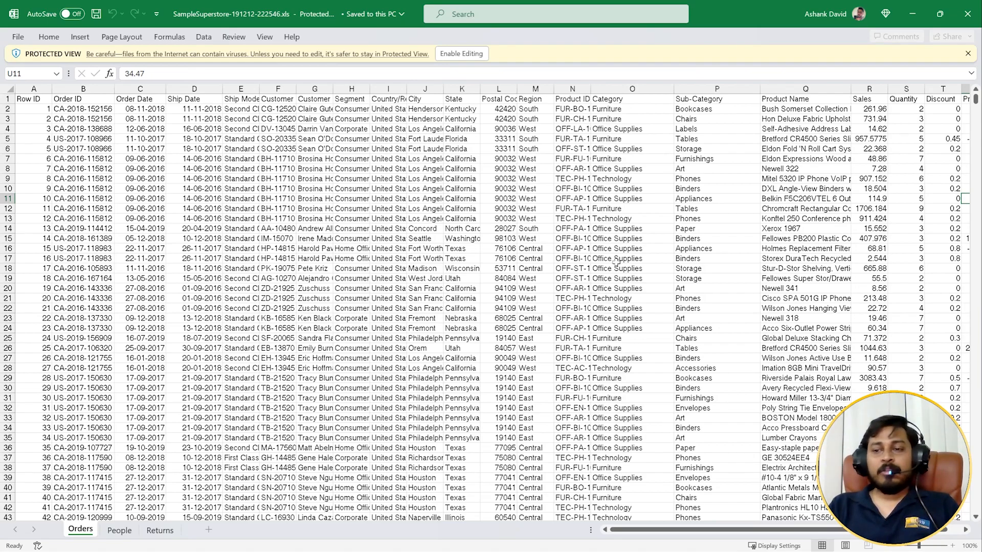
left_click_drag(975, 100, 975, 506)
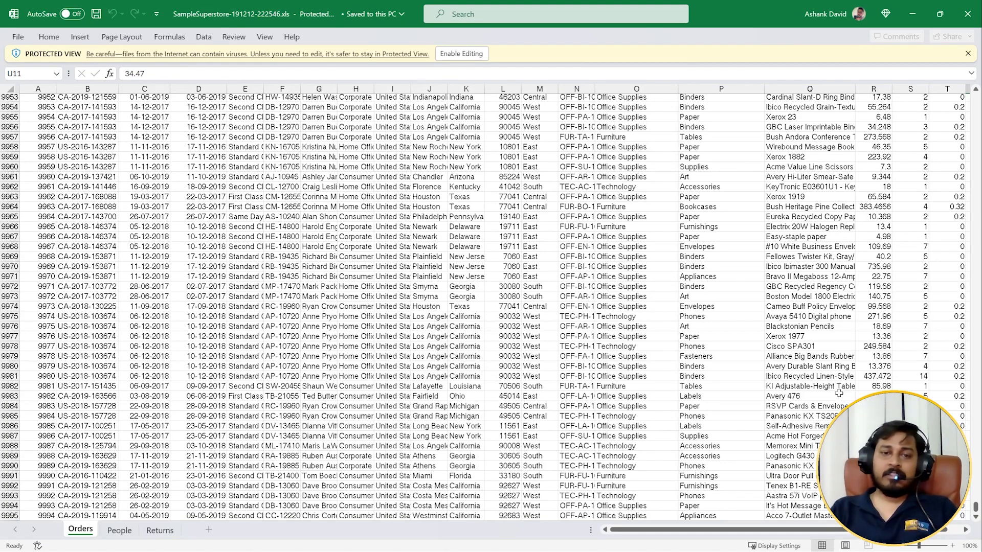
left_click_drag(975, 508, 962, 92)
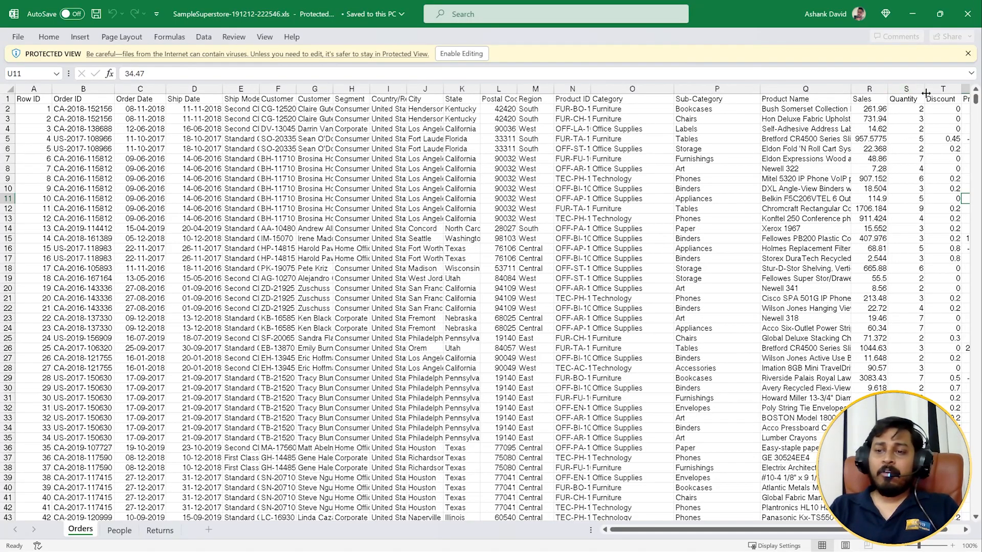
left_click_drag(975, 100, 927, 159)
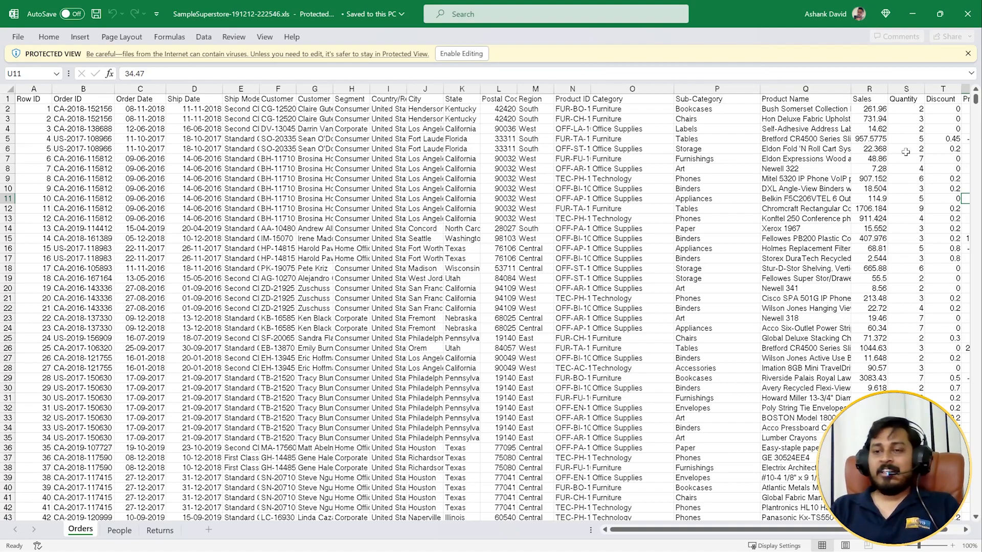
left_click(967, 14)
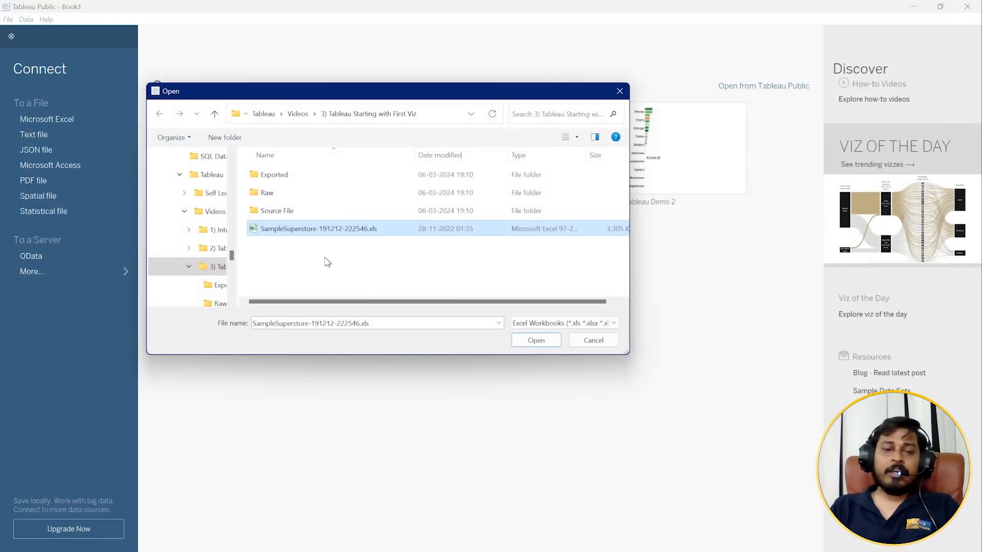
left_click_drag(330, 94, 418, 134)
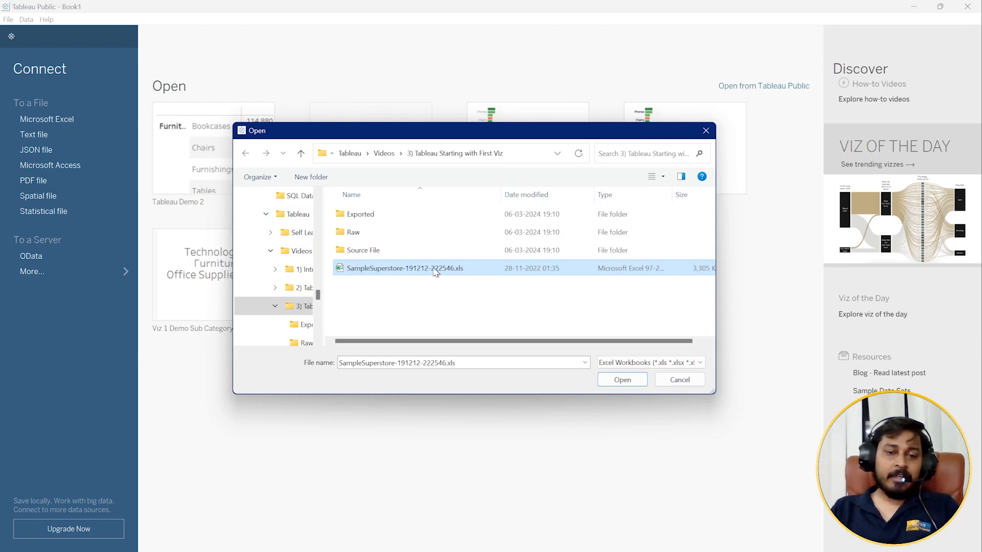
left_click(622, 380)
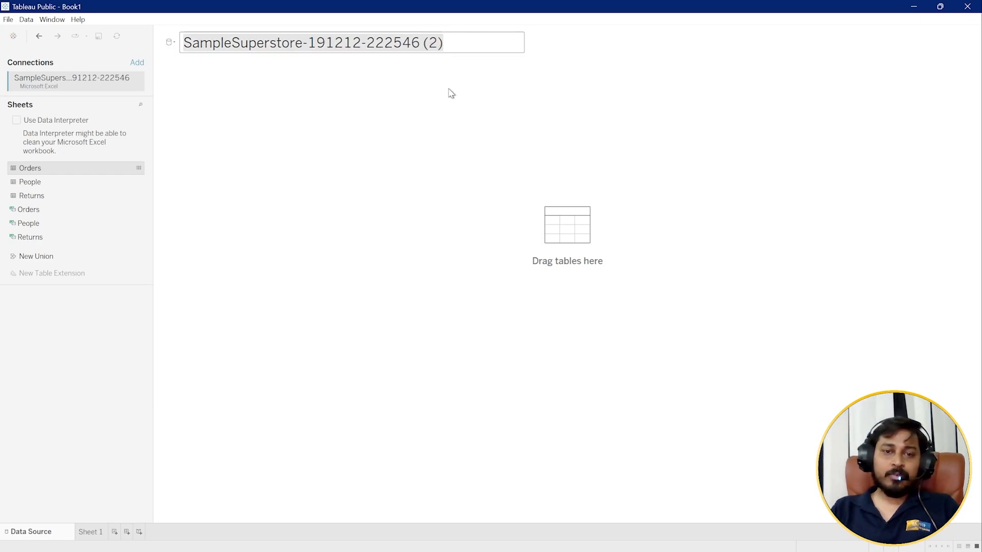
left_click(174, 44)
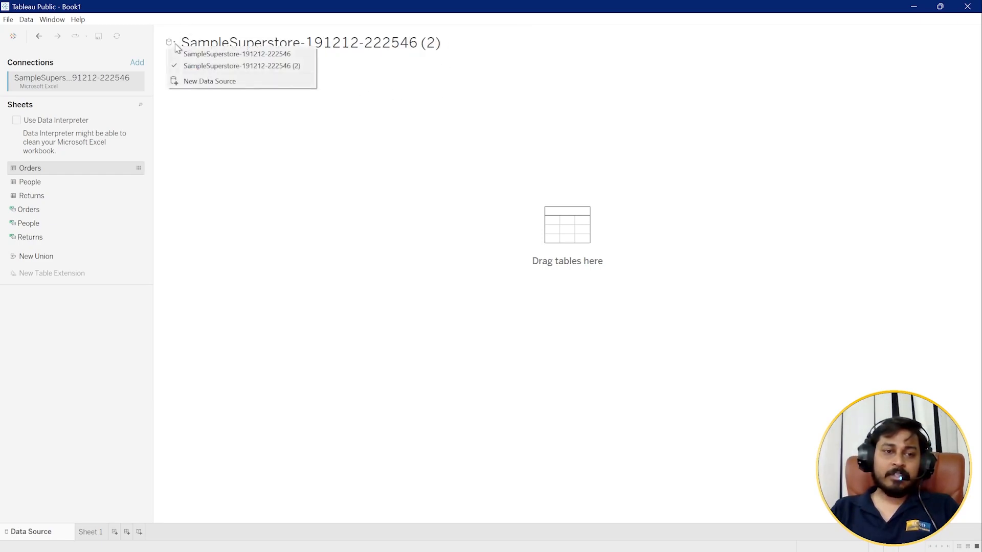
left_click(206, 54)
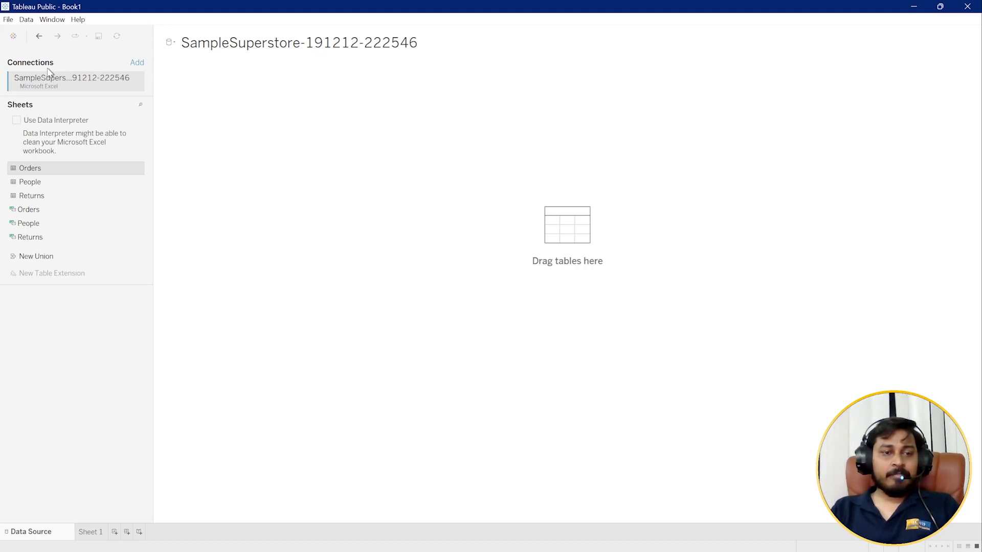
left_click(139, 84)
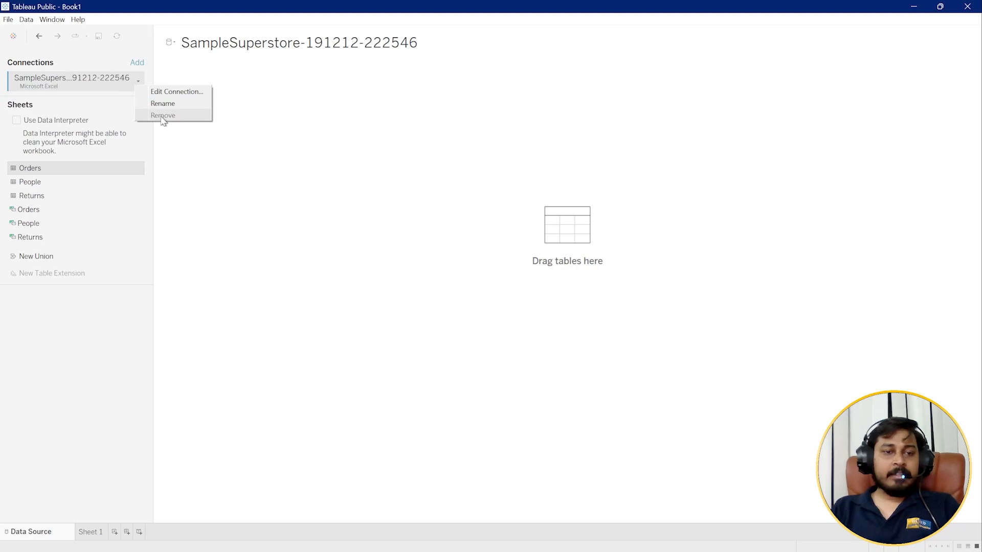
left_click(280, 209)
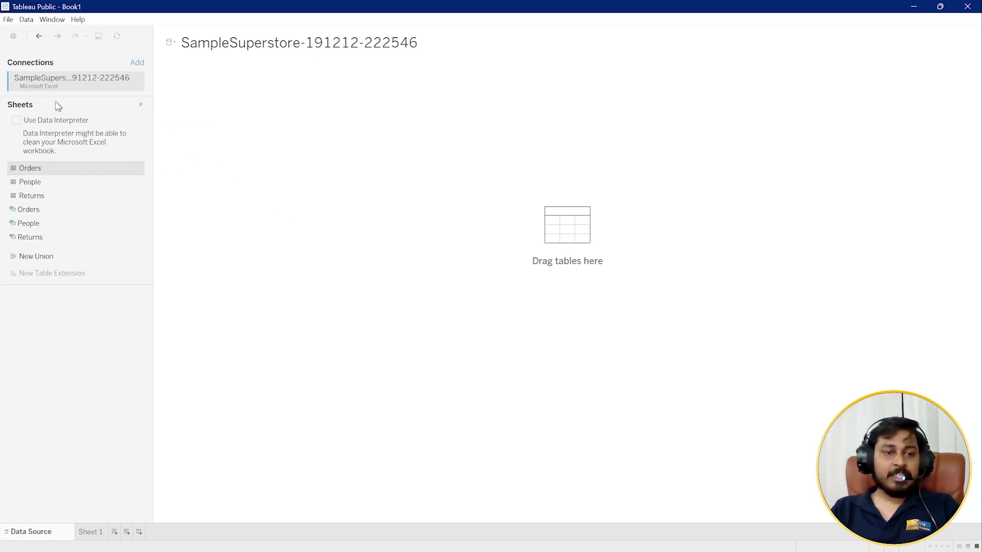
left_click(38, 197)
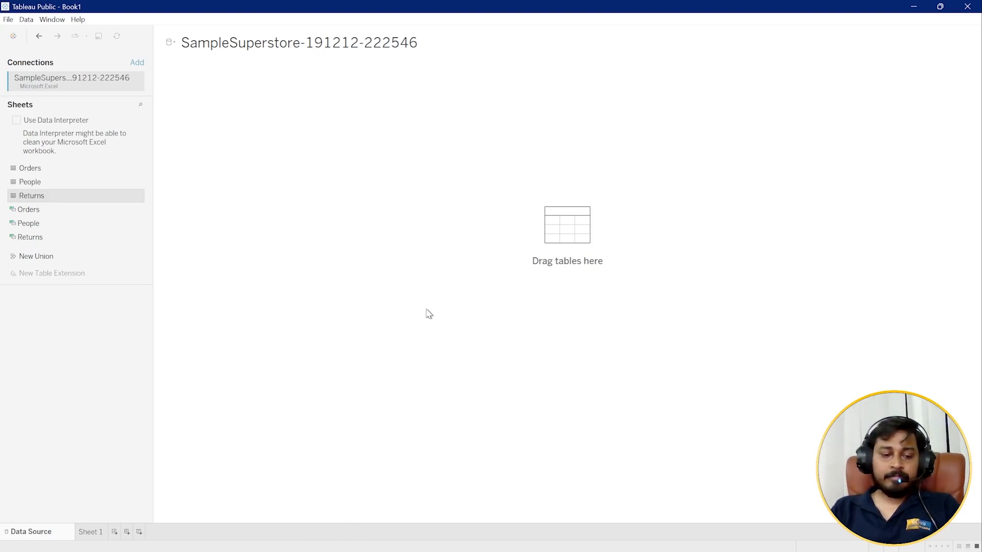
Switch to File Explorer and open SampleSuperstore-191212-222546.xls in Excel to check its sheets.
key("alt+Tab")
key("Tab")
key("alt+Tab")
key("alt+Tab")
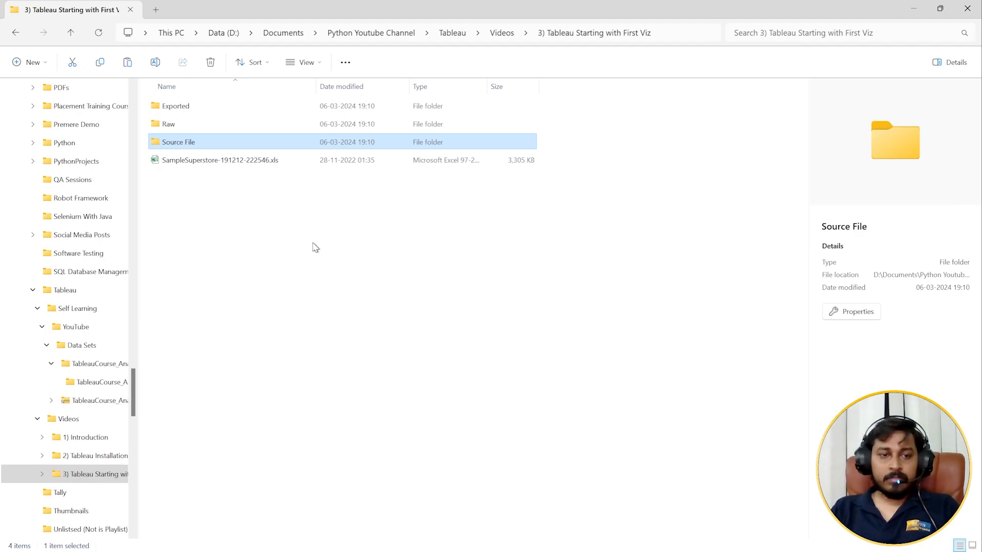
double_click(215, 160)
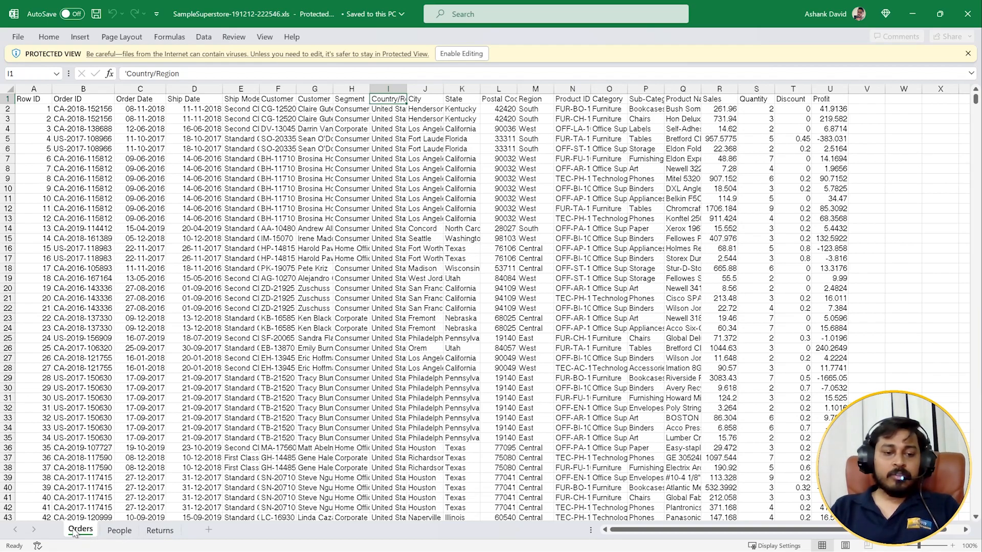
Minimise File Explorer and Excel to return to Tableau, and select the Orders sheet of the connected workbook.
key("alt+Tab")
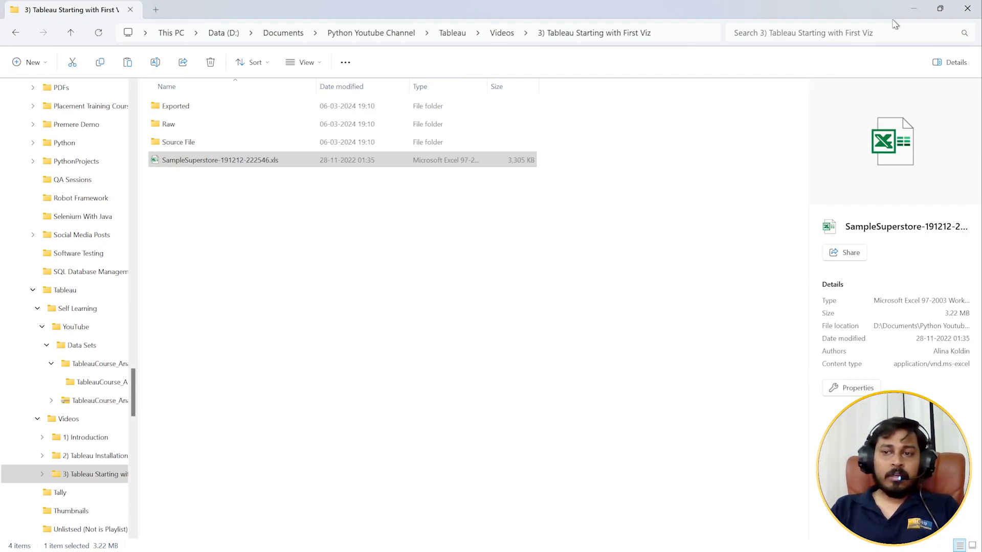
left_click(908, 10)
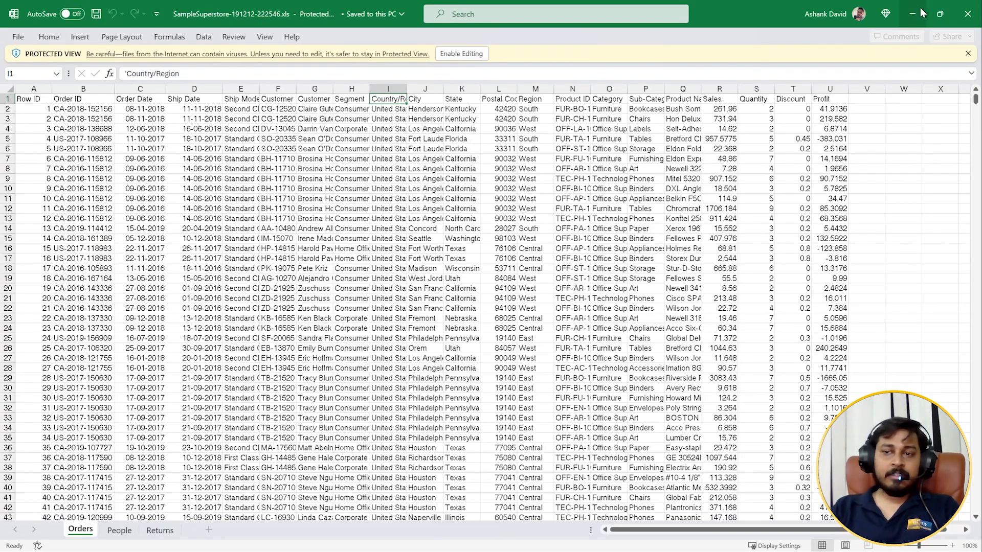
left_click(919, 8)
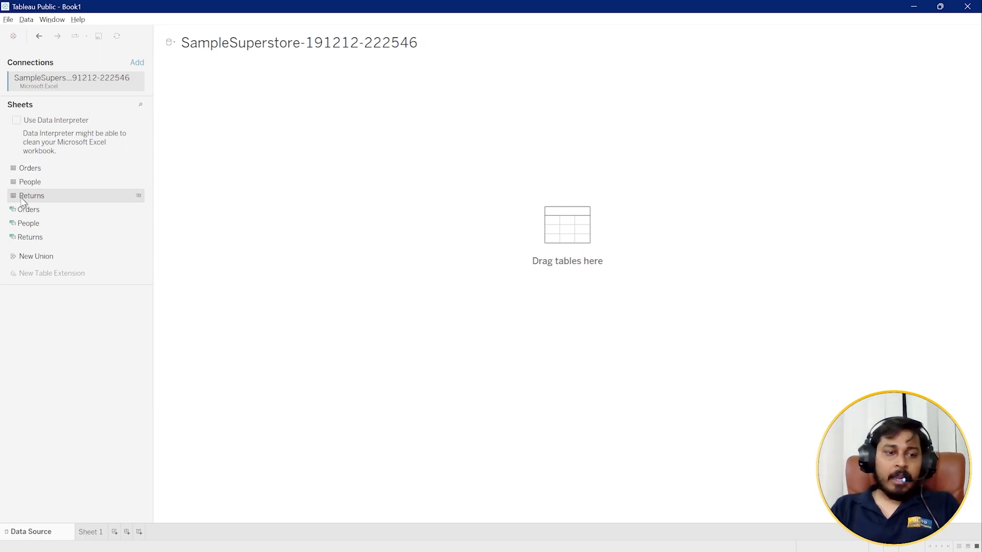
left_click(32, 168)
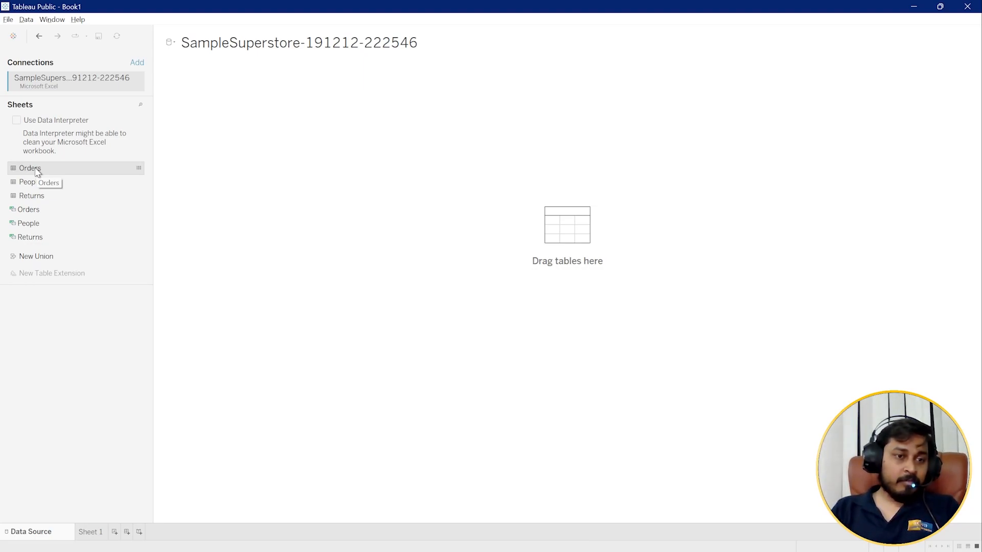
Add the Orders sheet to the data source canvas and enlarge the data preview to review its fields and rows.
left_click_drag(37, 172, 465, 259)
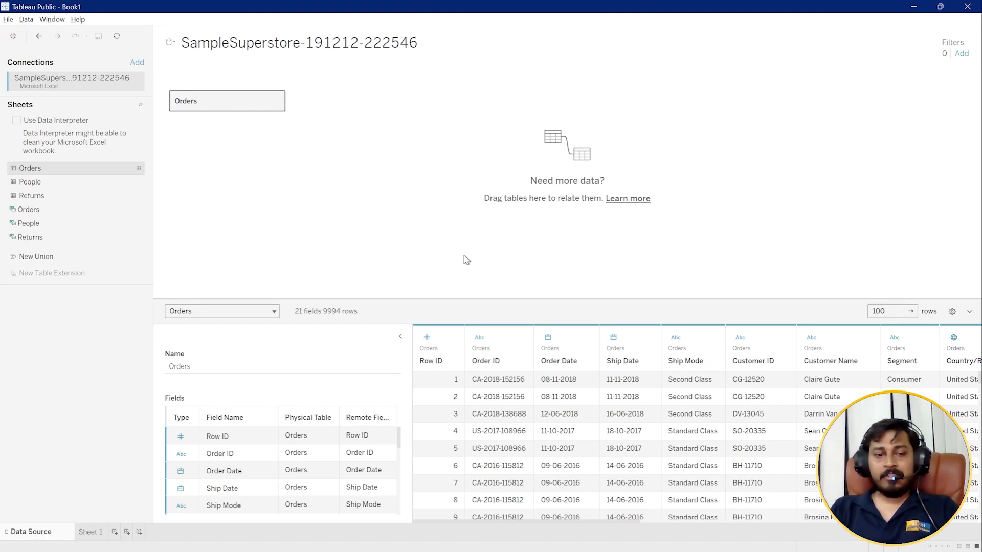
left_click_drag(458, 299, 458, 127)
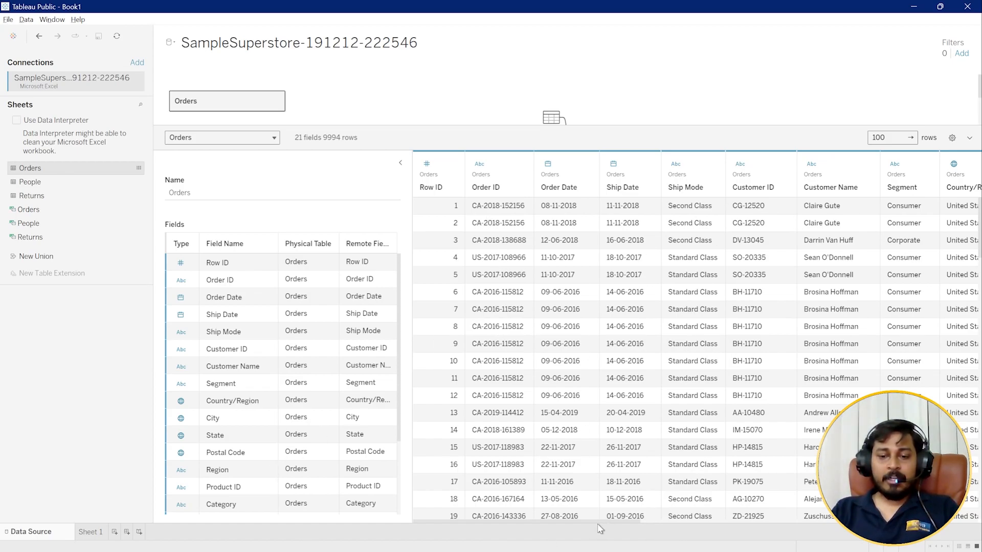
left_click_drag(634, 522, 317, 475)
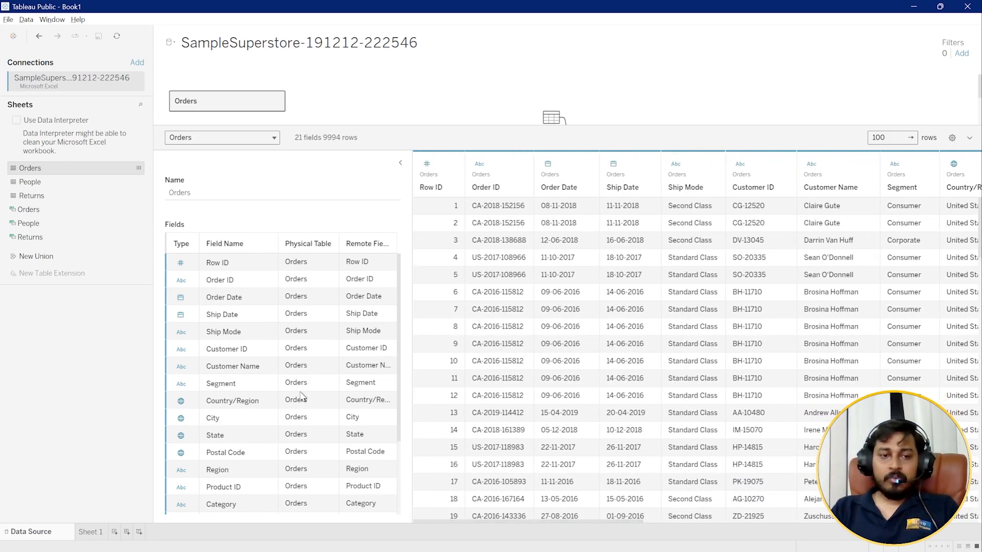
left_click_drag(412, 126, 383, 268)
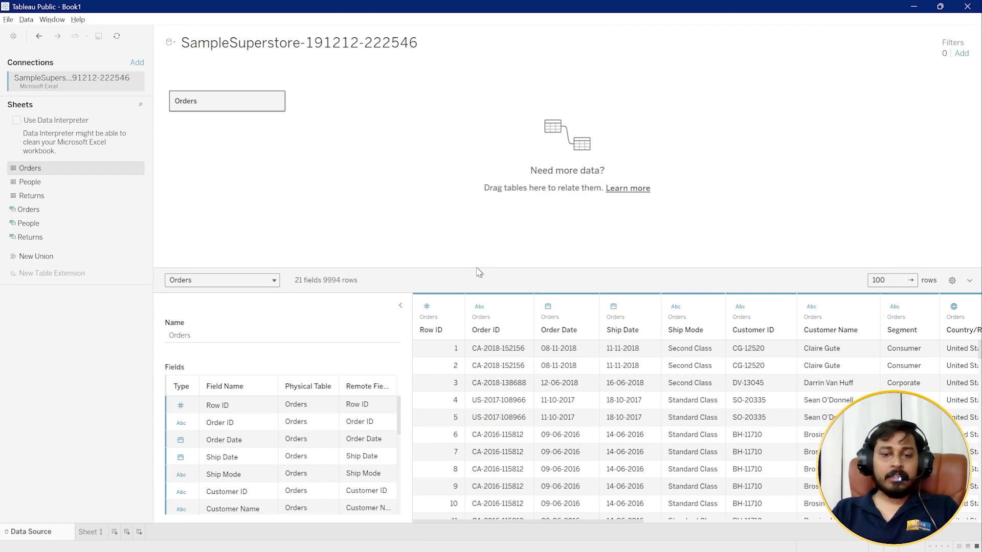
left_click_drag(477, 266, 473, 223)
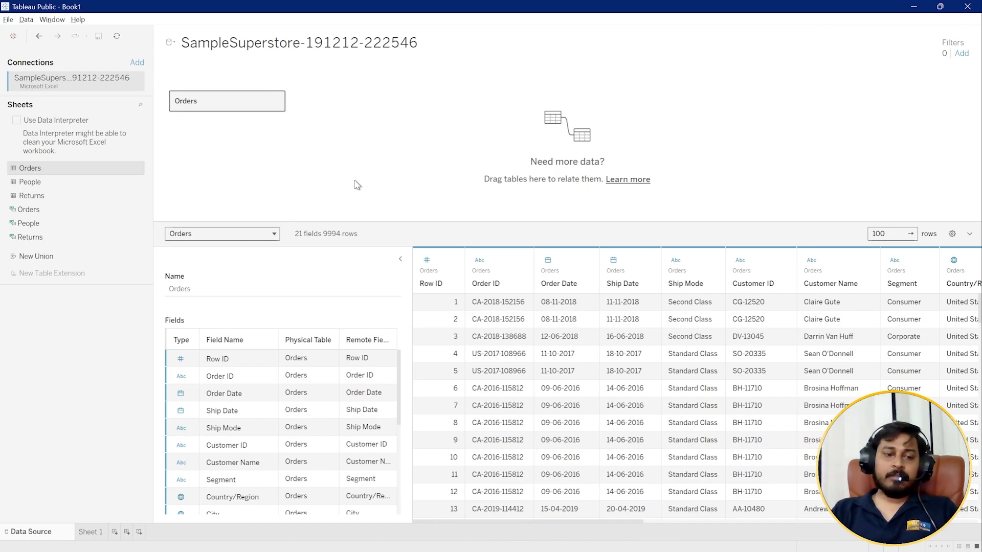
Build a bar chart of sales by category on Sheet 1, with Category on Columns and Sales on Rows.
left_click(89, 532)
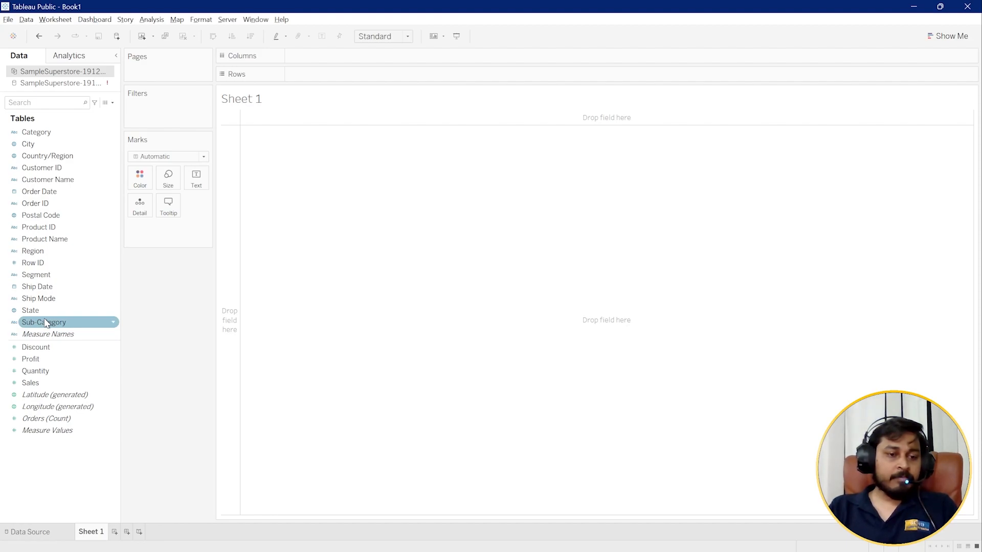
left_click(45, 134)
left_click_drag(44, 134, 332, 81)
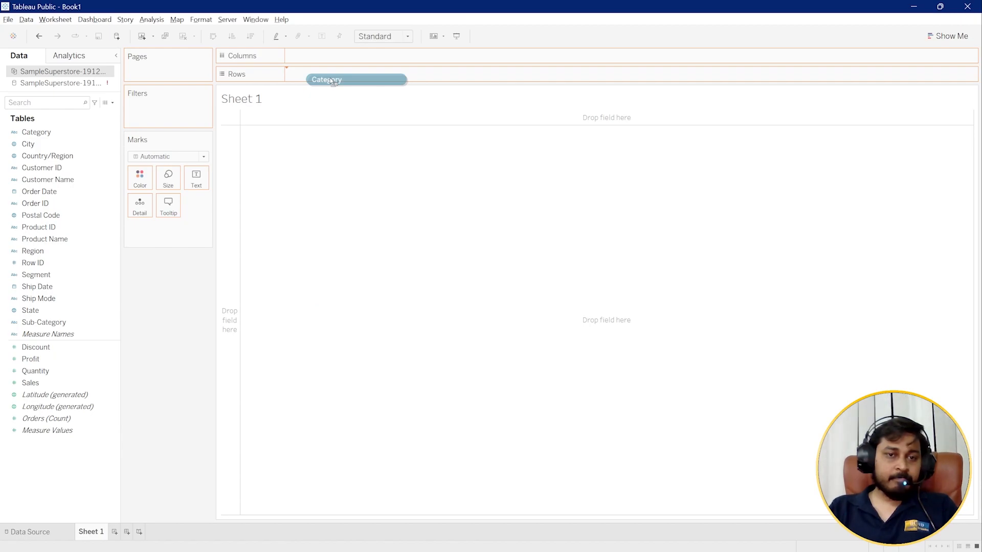
left_click_drag(332, 81, 333, 81)
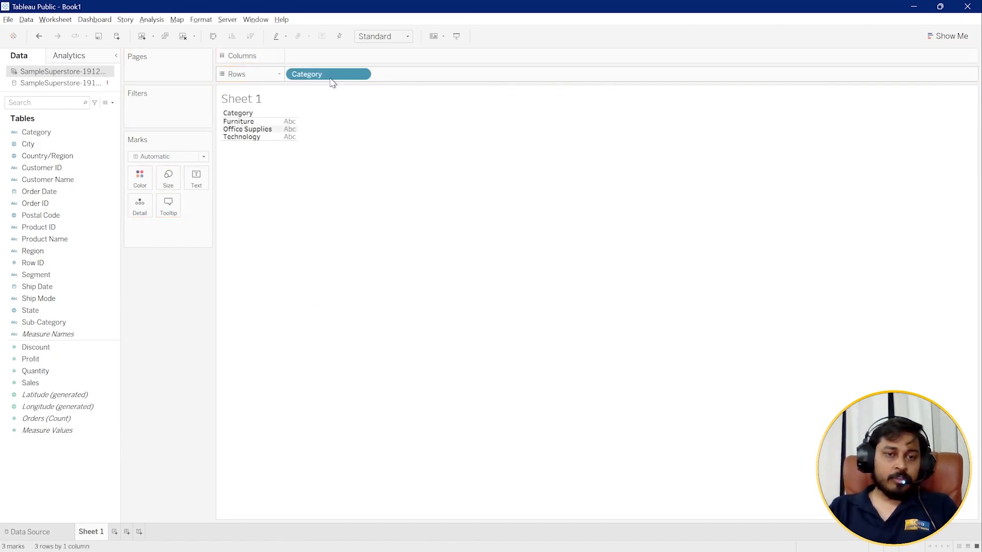
left_click_drag(322, 75, 328, 56)
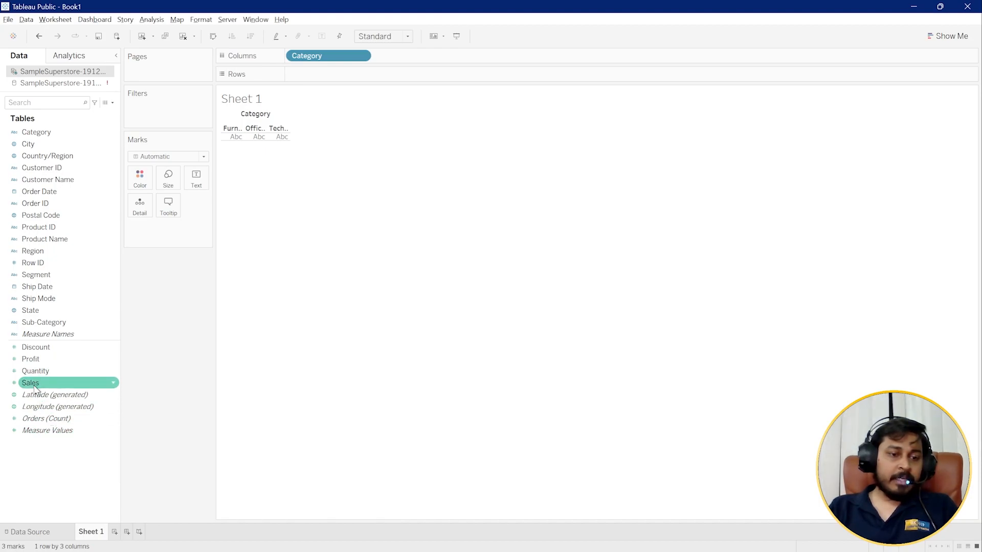
left_click_drag(35, 388, 309, 81)
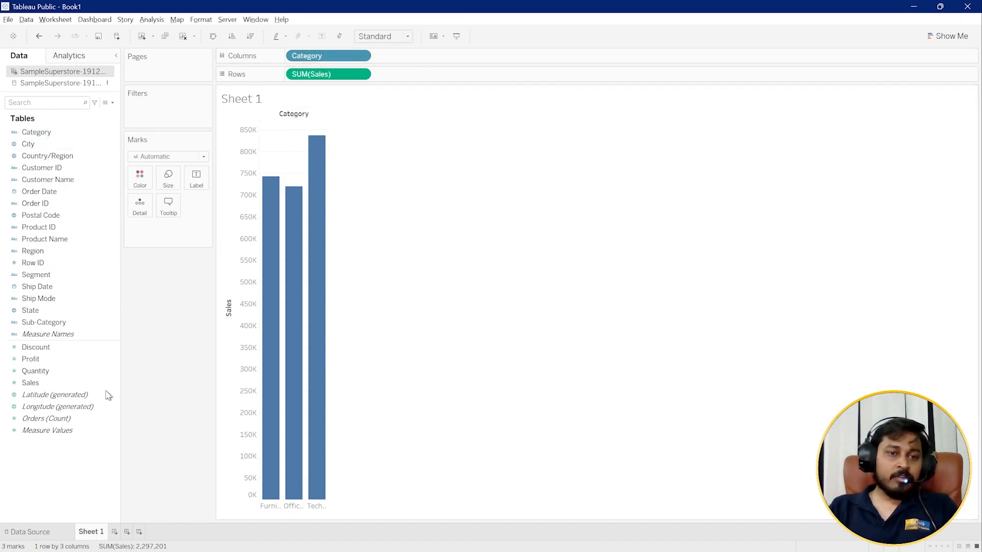
Swap the chart's rows and columns to try a horizontal bar layout, and swap them back to vertical bars.
mouse_move(304, 231)
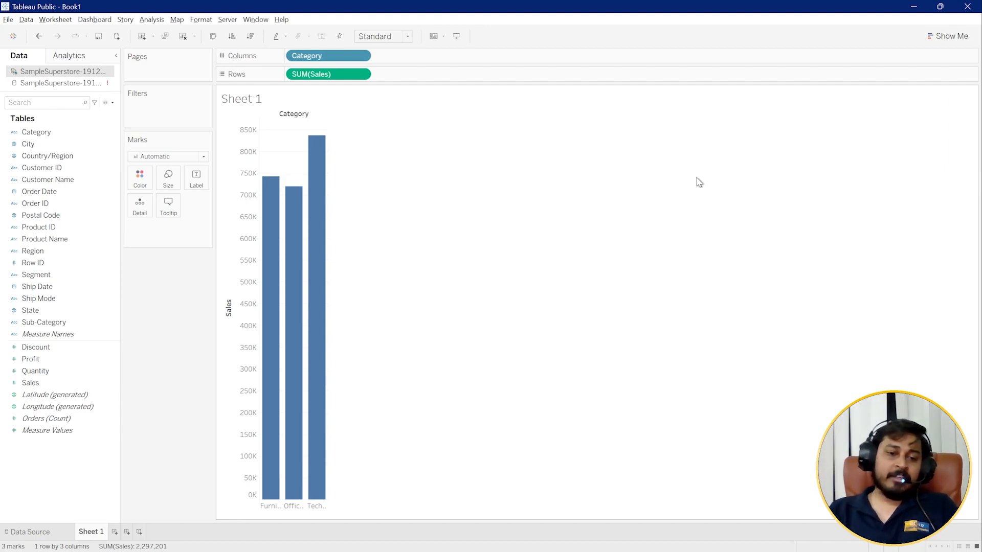
mouse_move(263, 384)
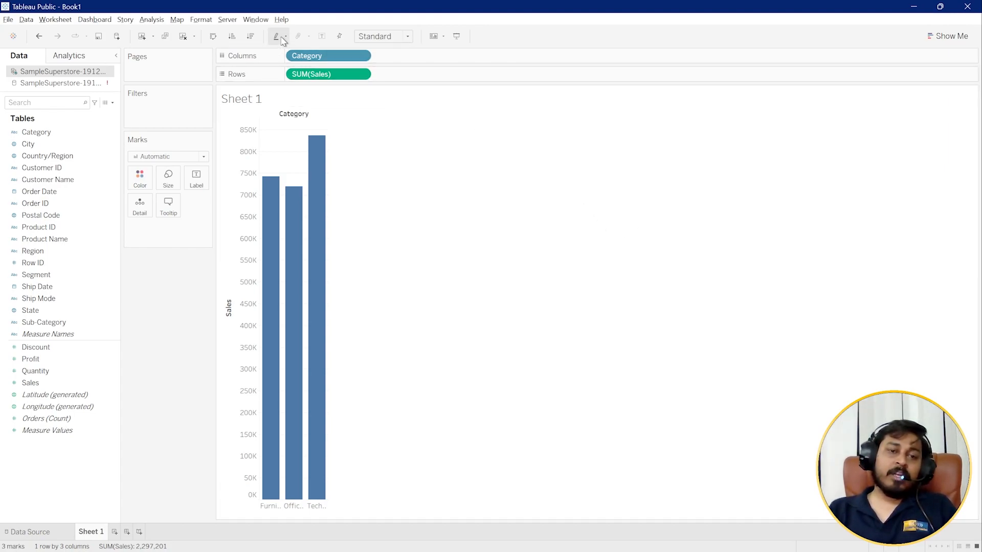
left_click(214, 37)
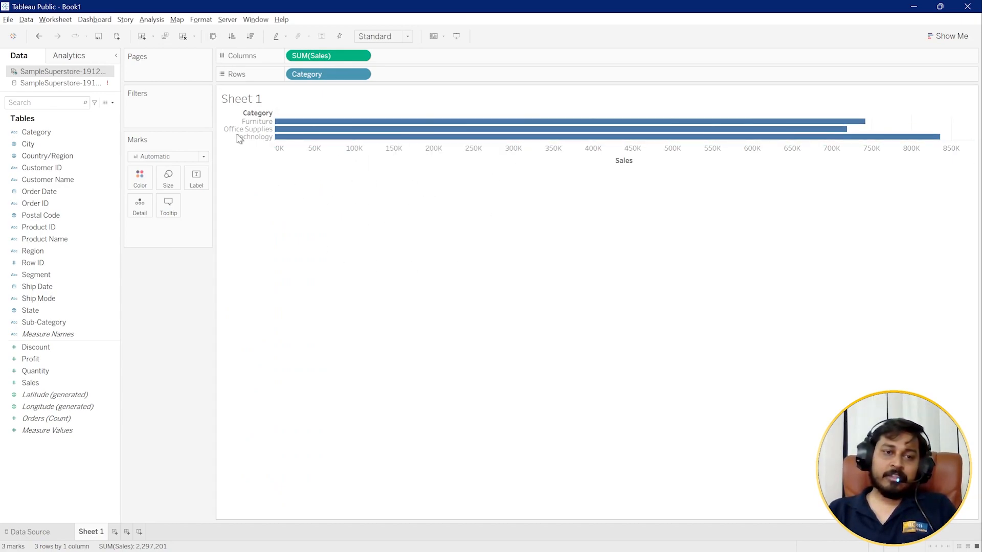
left_click(213, 37)
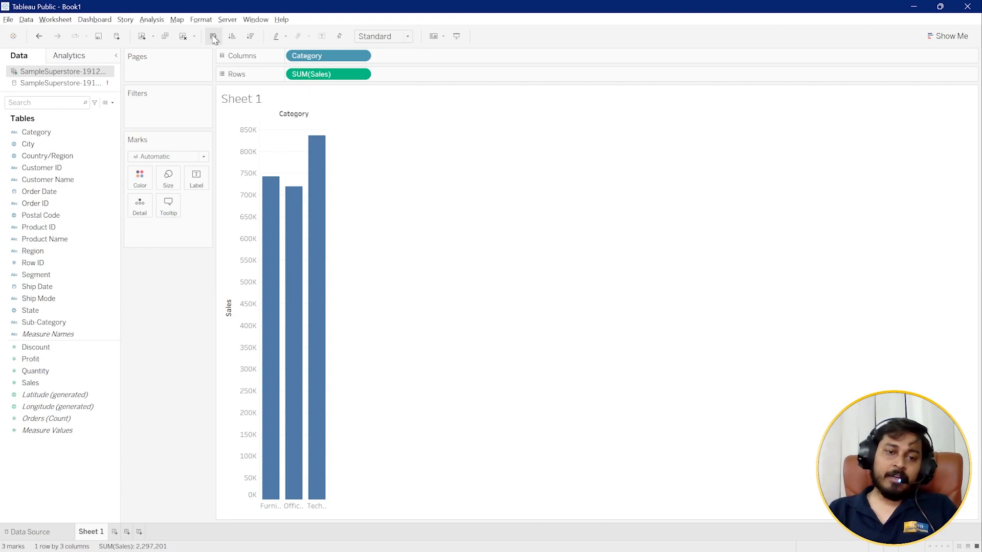